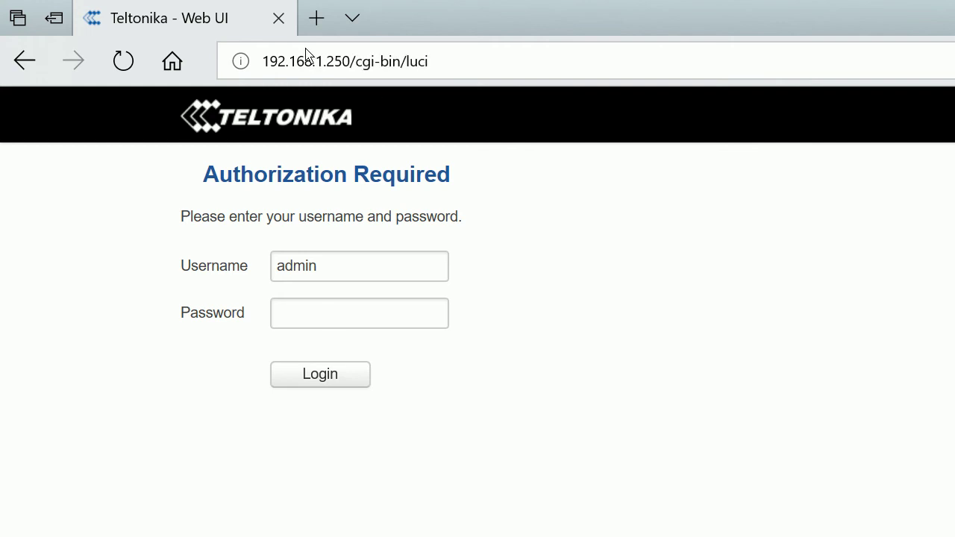
Step: Log in to the router web UI as admin by entering the account password
key(Tab)
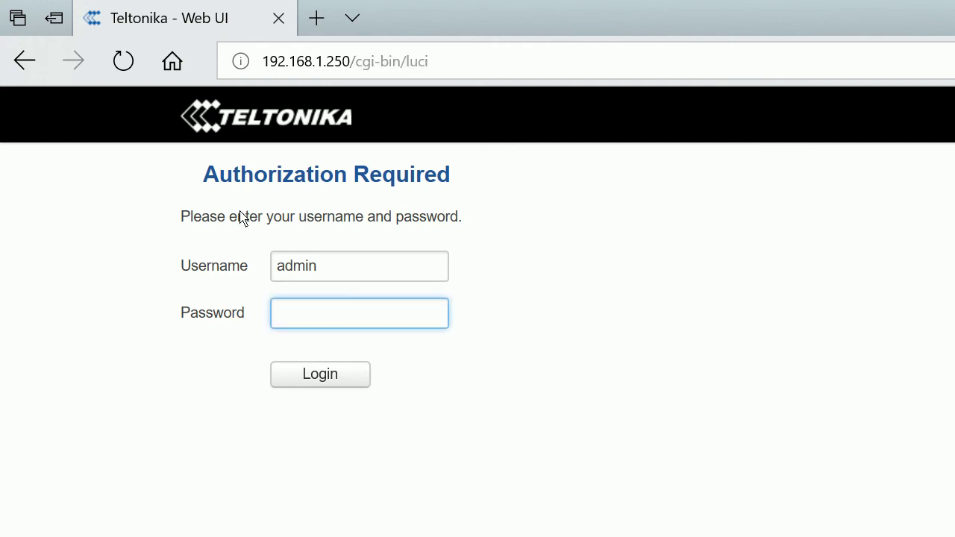
text(********)
key(Return)
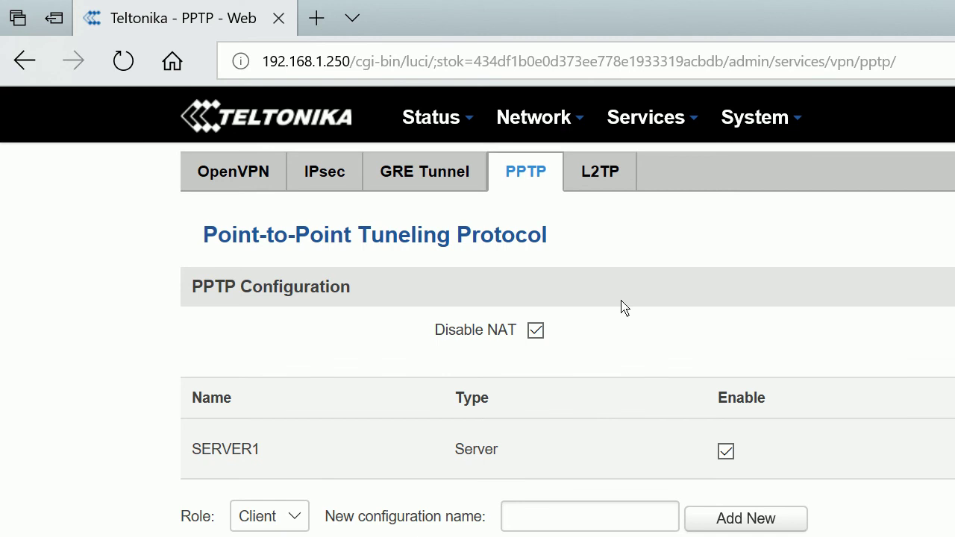
key(F5)
scroll(682, 309, down, 3)
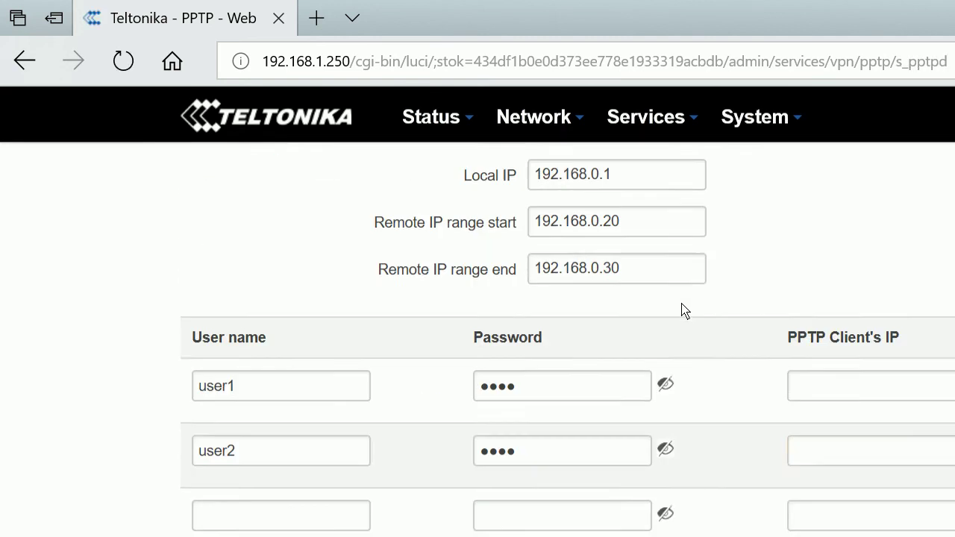
scroll(682, 314, up, 1)
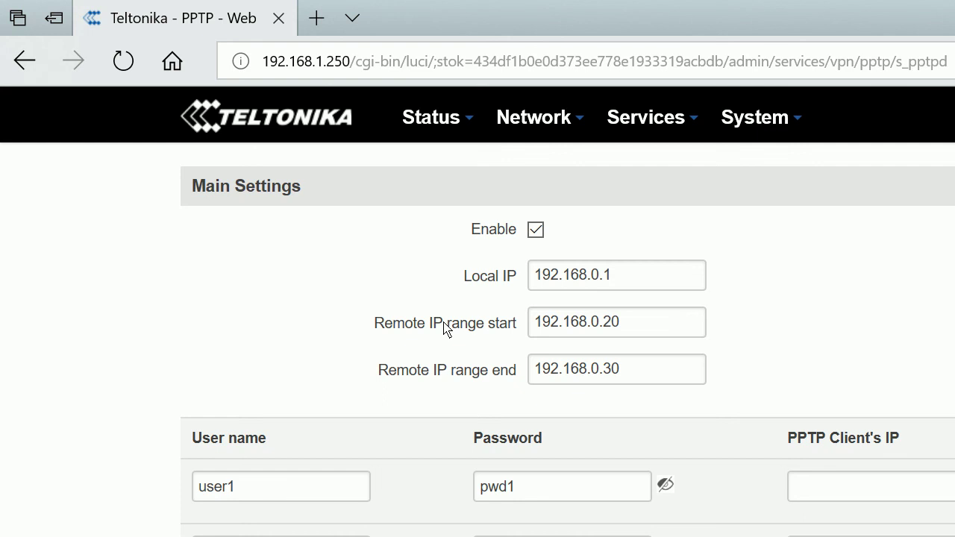
scroll(482, 364, down, 2)
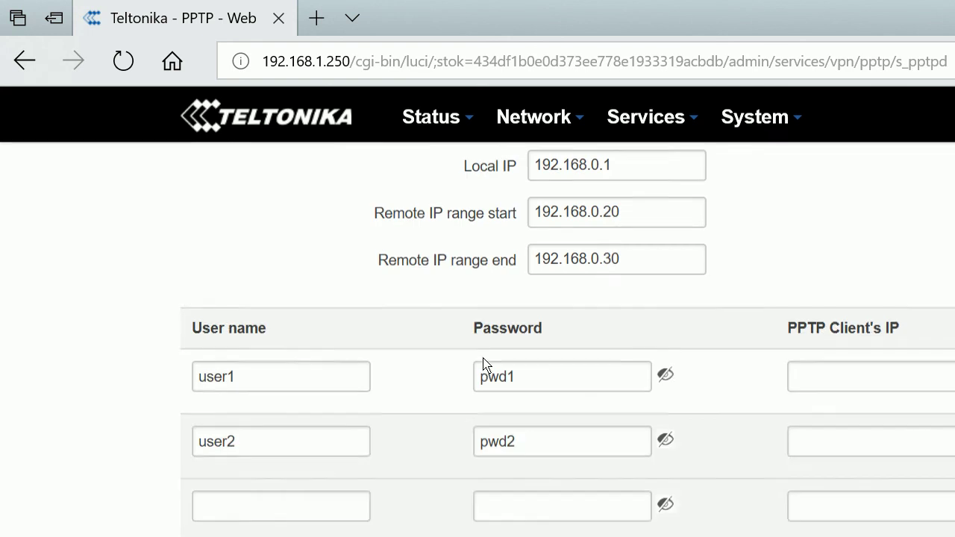
scroll(479, 370, up, 1)
scroll(481, 369, up, 1)
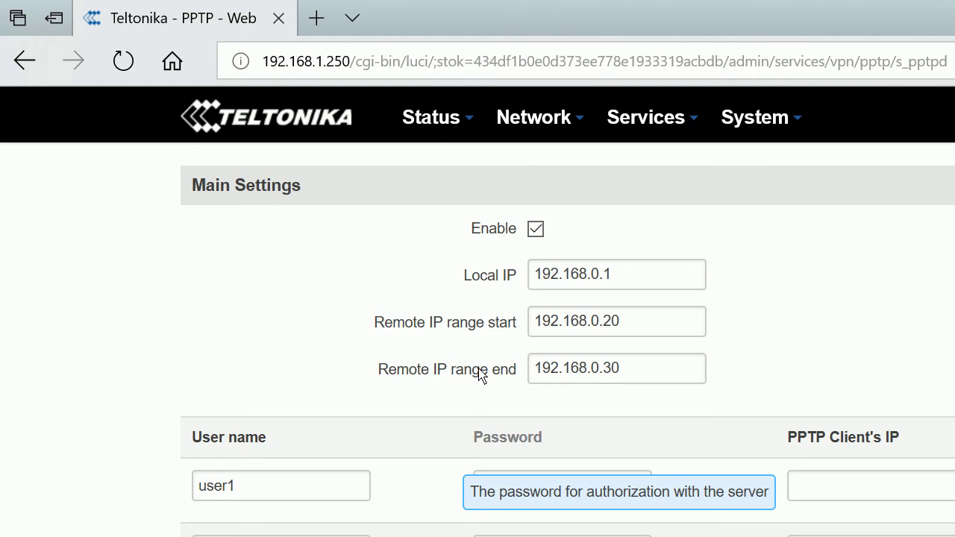
scroll(481, 376, down, 1)
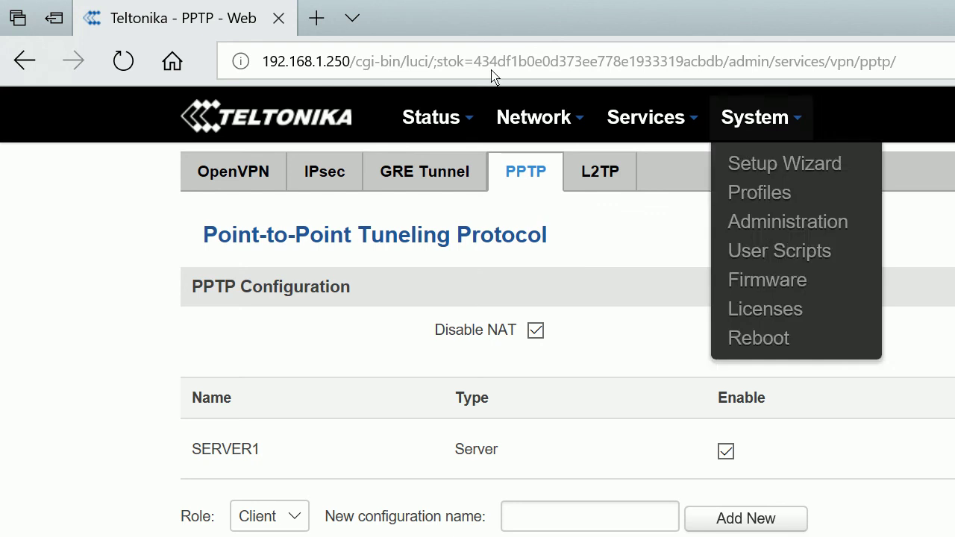
Step: Open the Dynamic DNS page listing the fourfaith2.ddns.net hostname entry
click(440, 187)
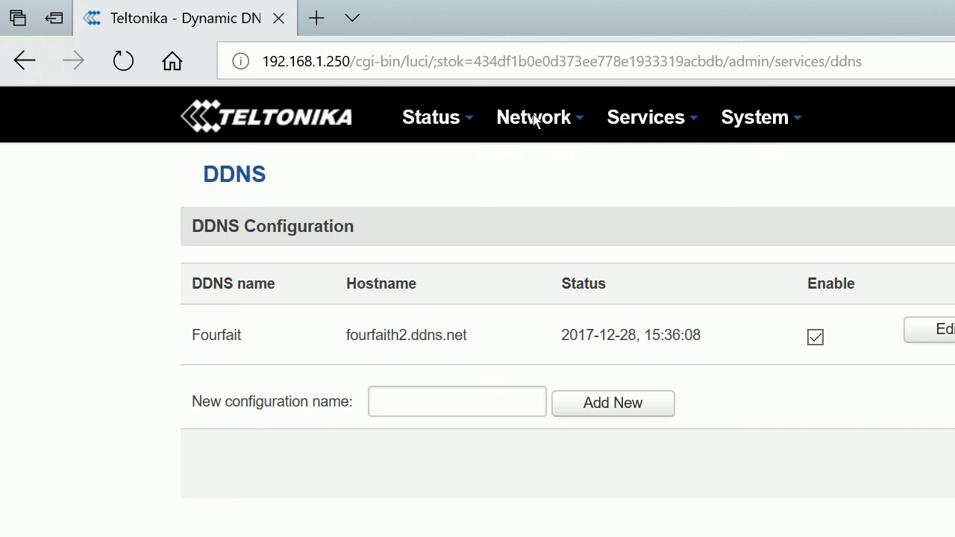
Step: Review the router's Status Overview page, then open the Windows network settings
mouse_move(406, 97)
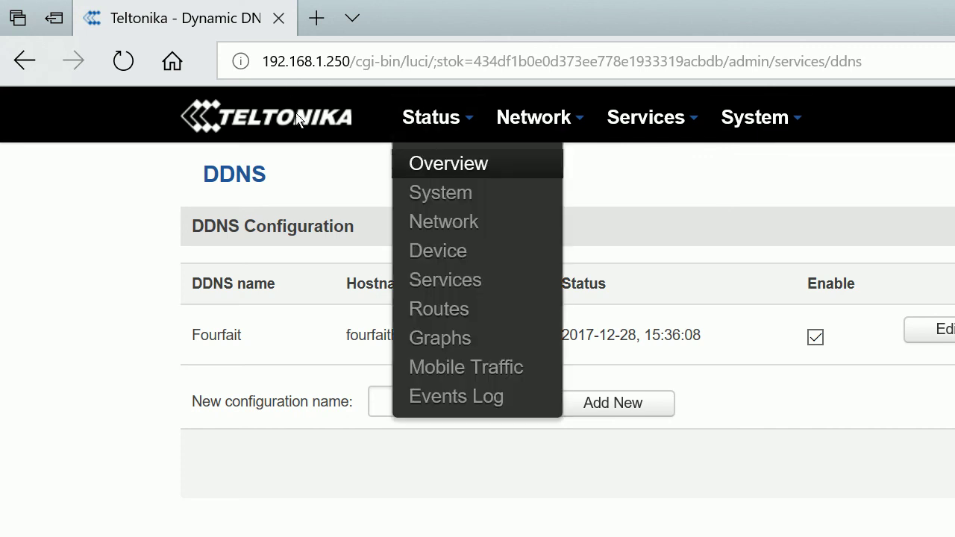
click(305, 119)
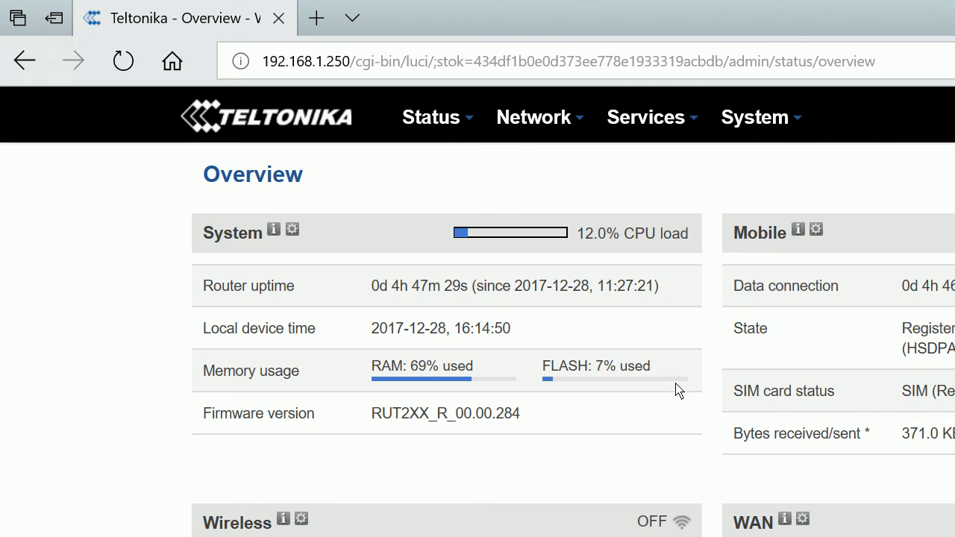
scroll(701, 356, down, 3)
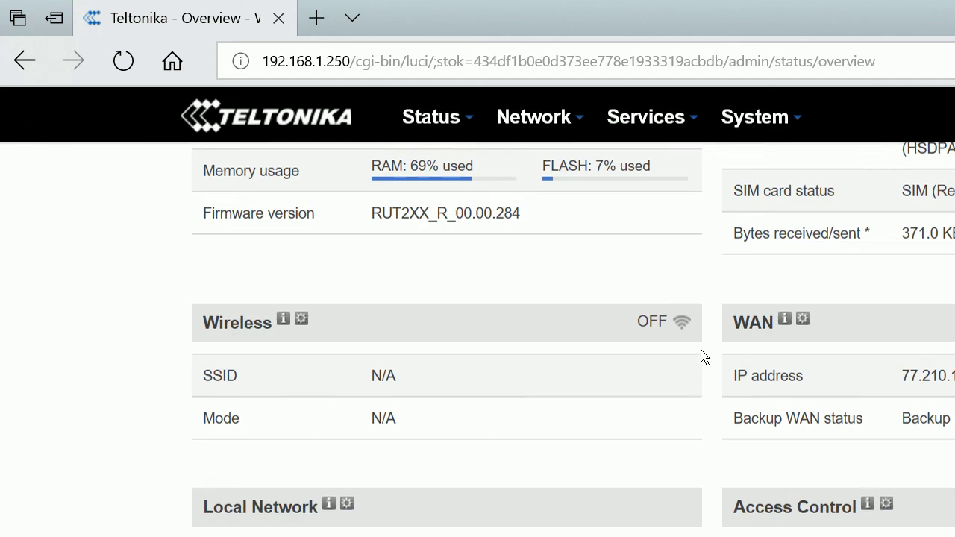
right_click(22, 529)
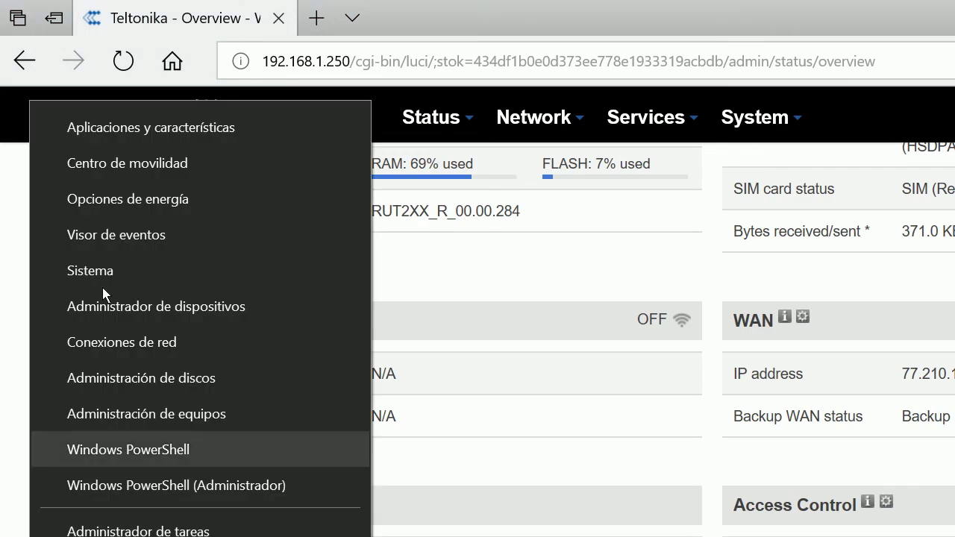
key(Return)
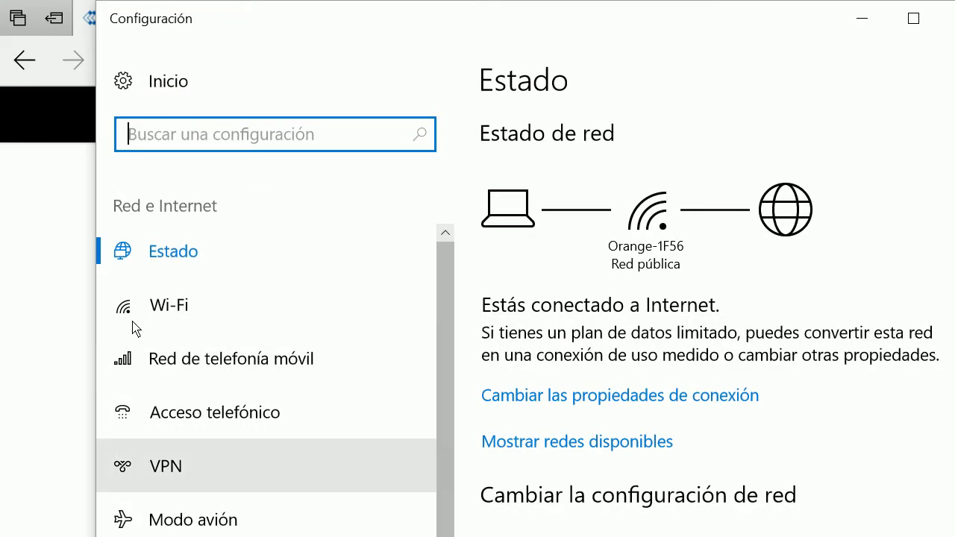
Step: Review the RUT230 PPTP VPN connection's advanced properties, confirming server fourfaith2.ddns.net
click(149, 466)
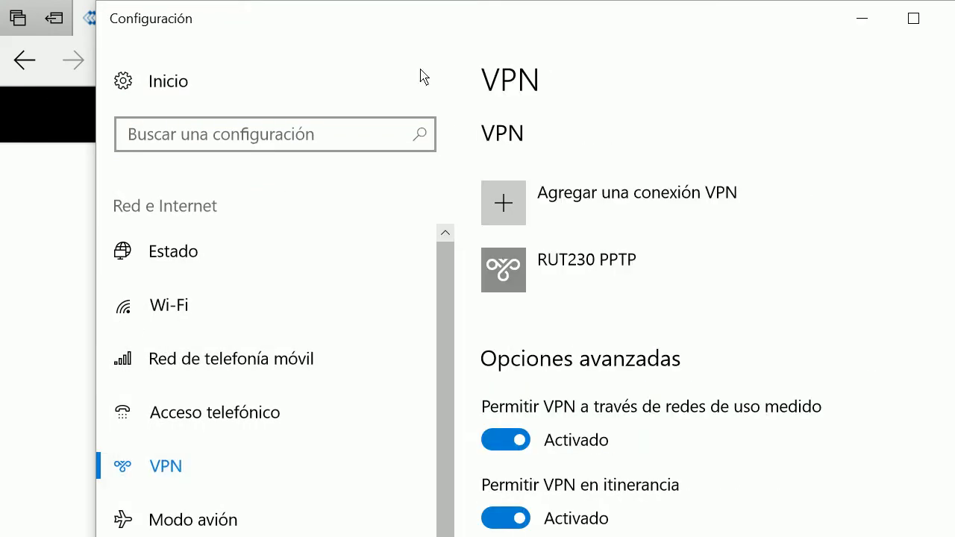
key(Up)
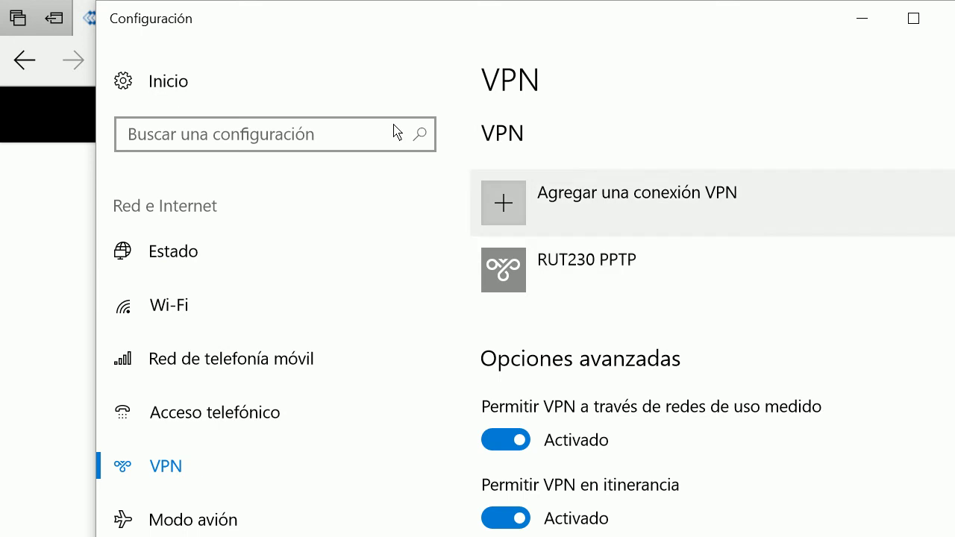
key(Down)
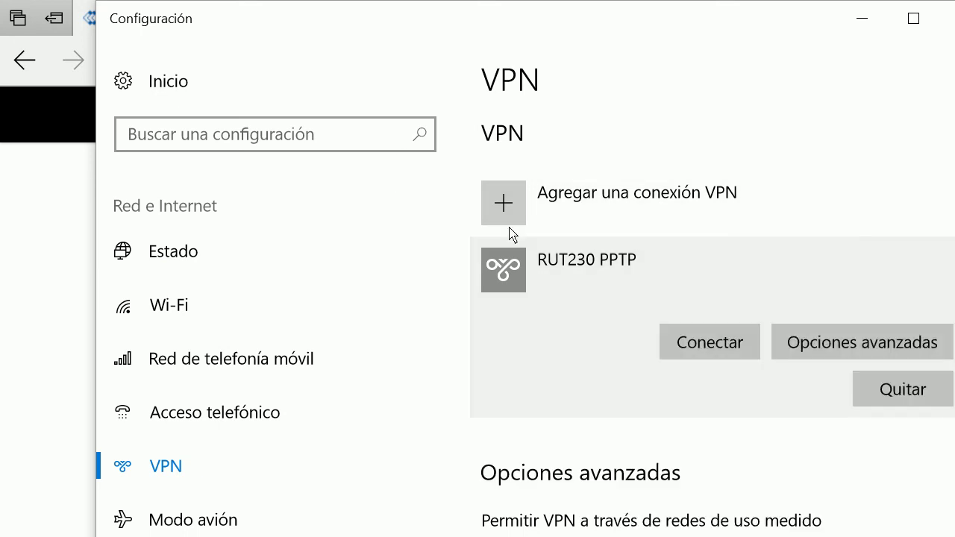
key(Tab)
key(Return)
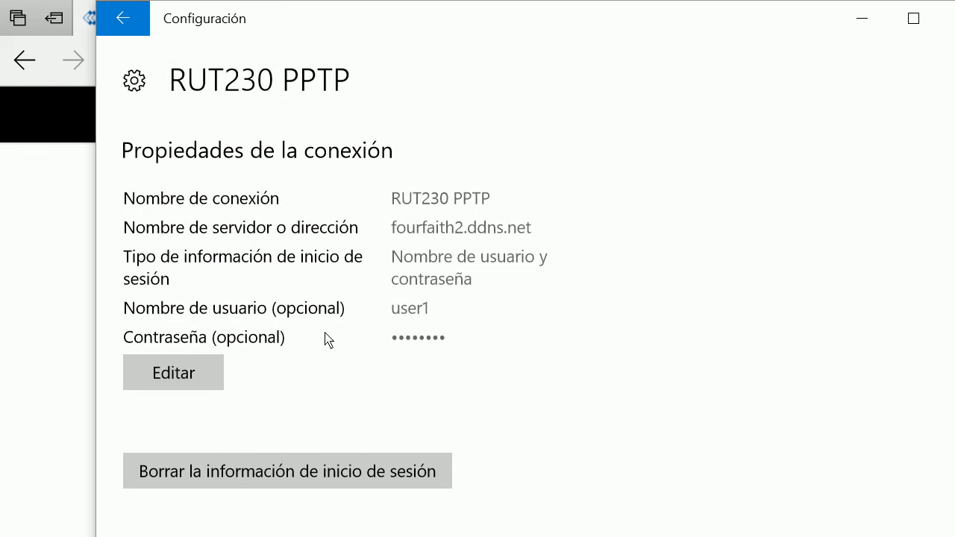
scroll(215, 222, down, 2)
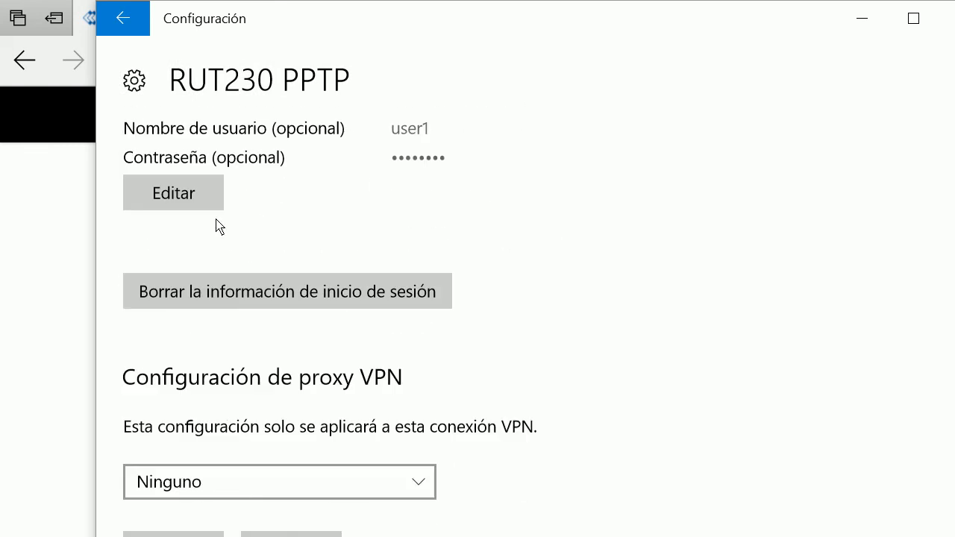
scroll(216, 222, up, 2)
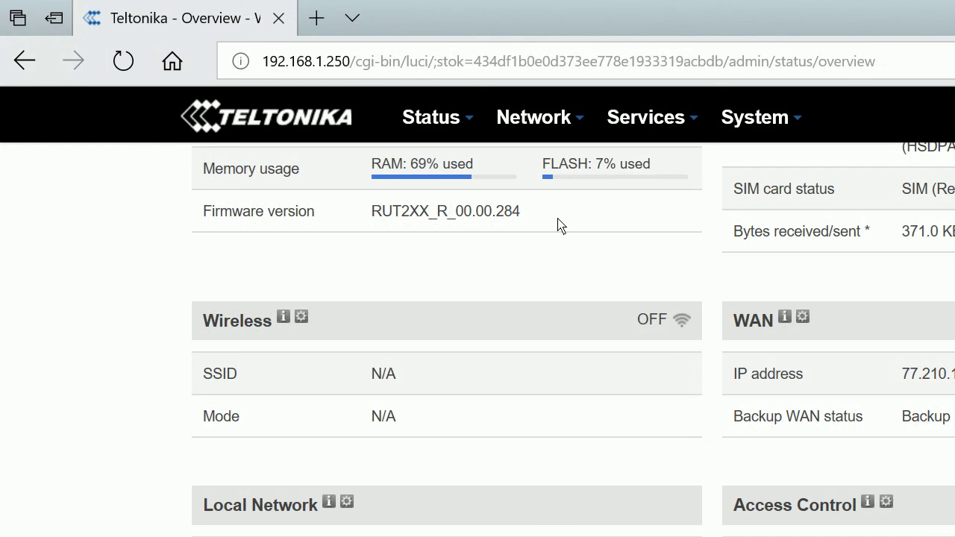
Step: Connect the RUT230 PPTP VPN from the Windows VPN settings
right_click(21, 526)
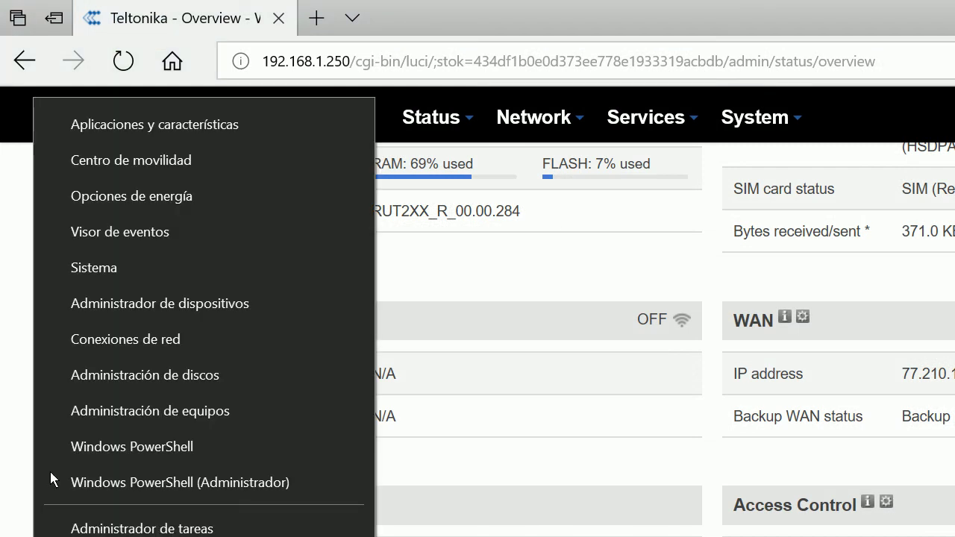
key(Return)
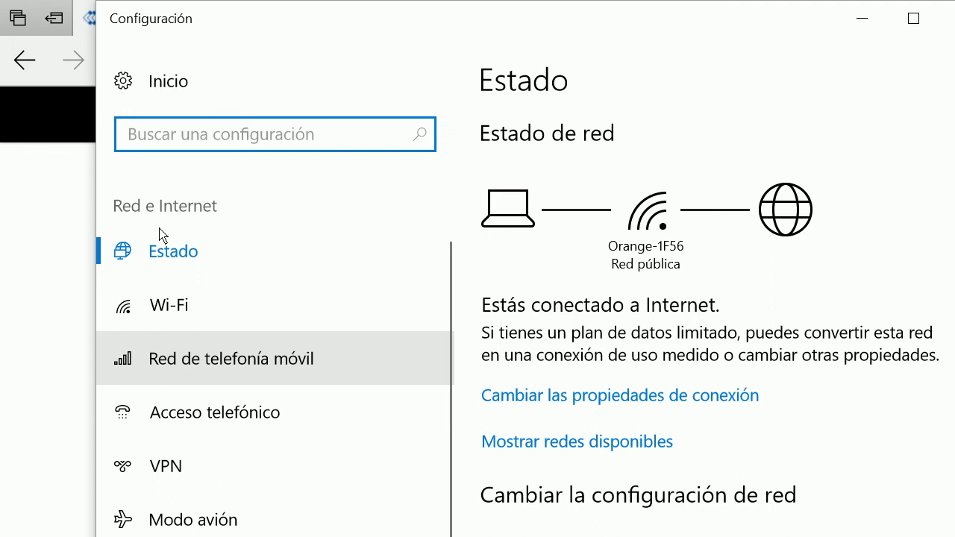
click(166, 466)
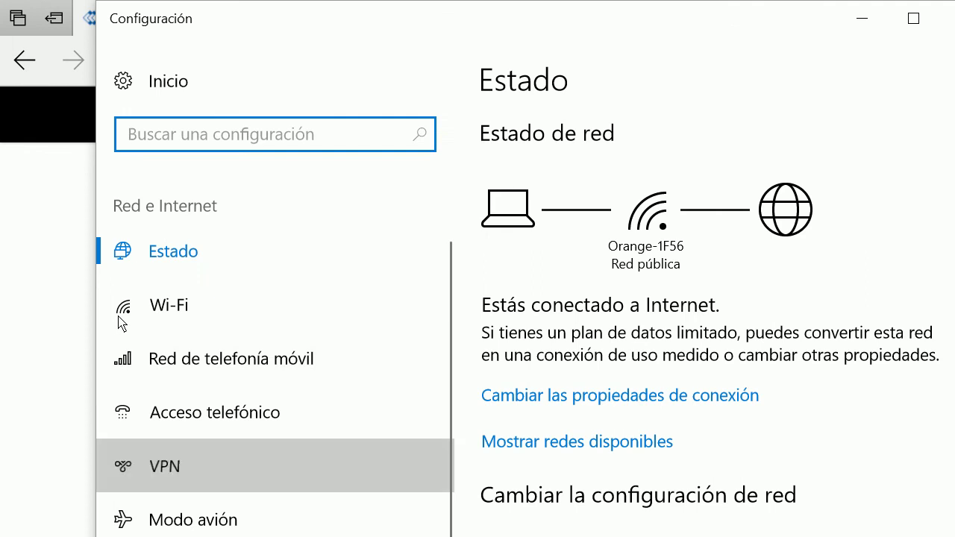
key(Return)
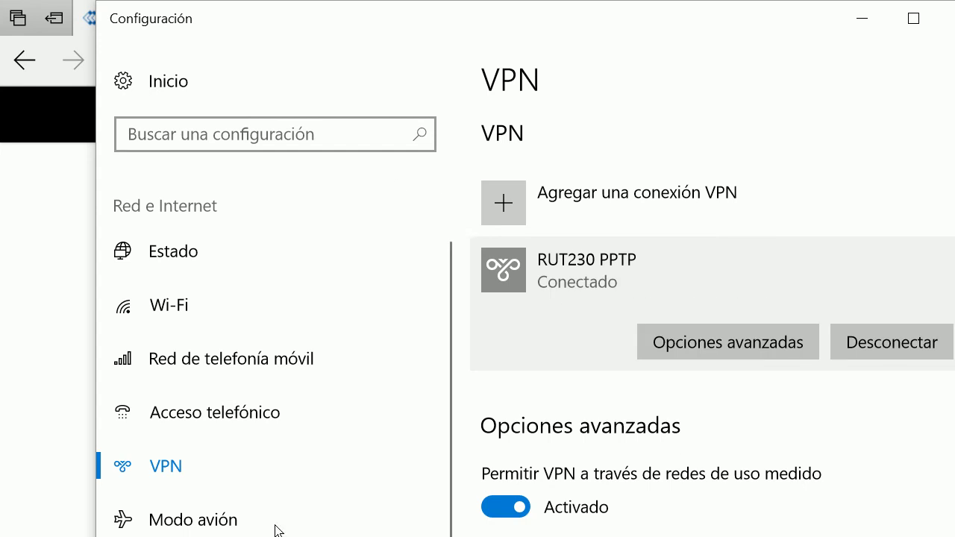
Step: In Command Prompt, check the RUT230 PPTP adapter's IPv4 address 192.168.0.20
key(alt+Tab)
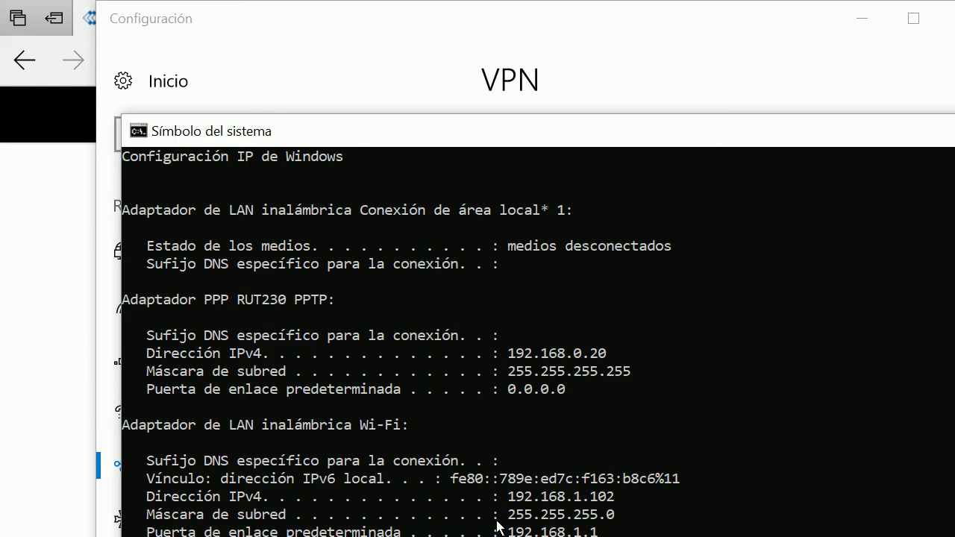
scroll(497, 526, down, 3)
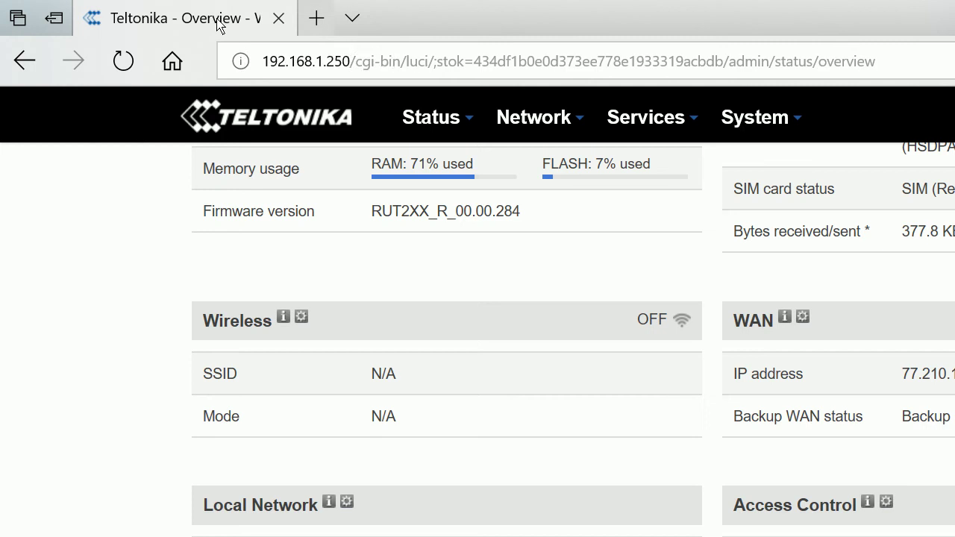
Step: In a new tab, load 192.168.0.1 and log in with the admin password
click(316, 18)
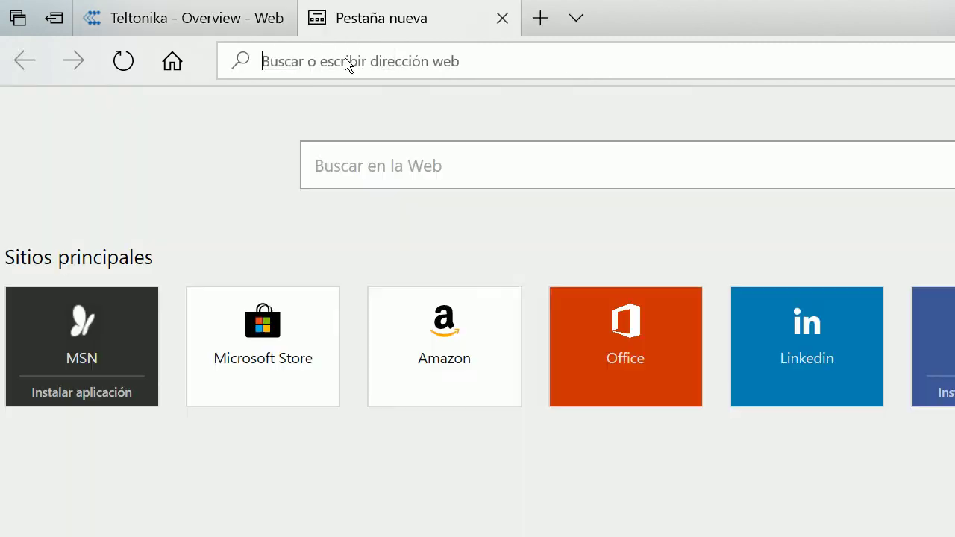
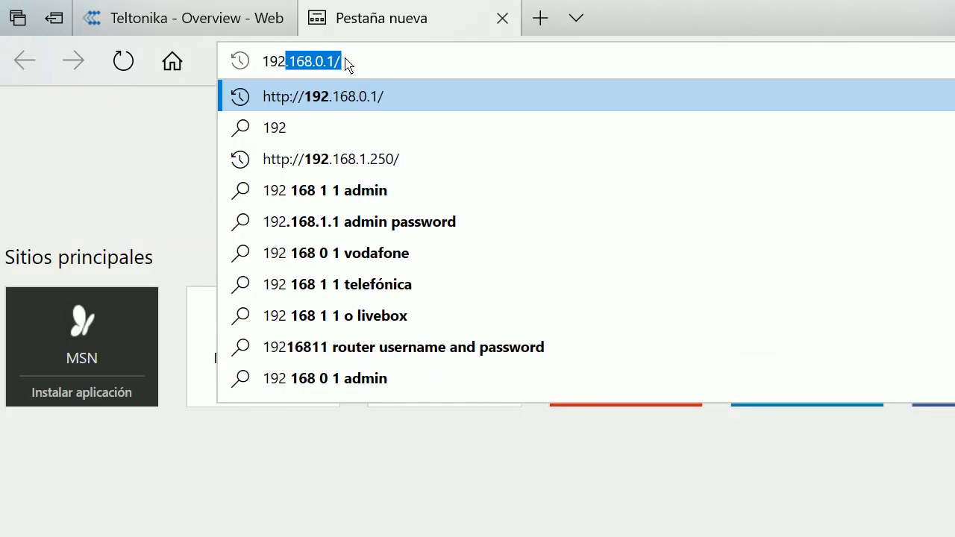
key(End)
key(Return)
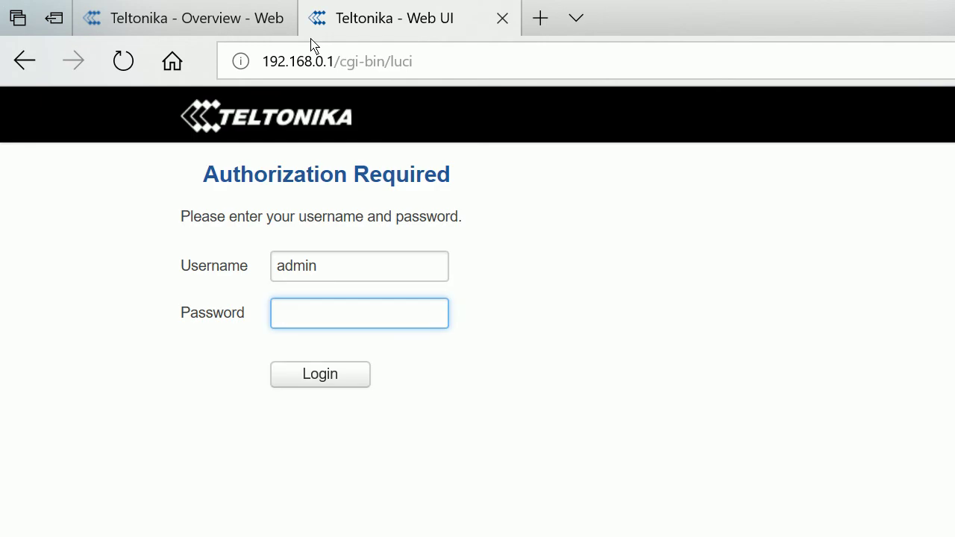
key(Return)
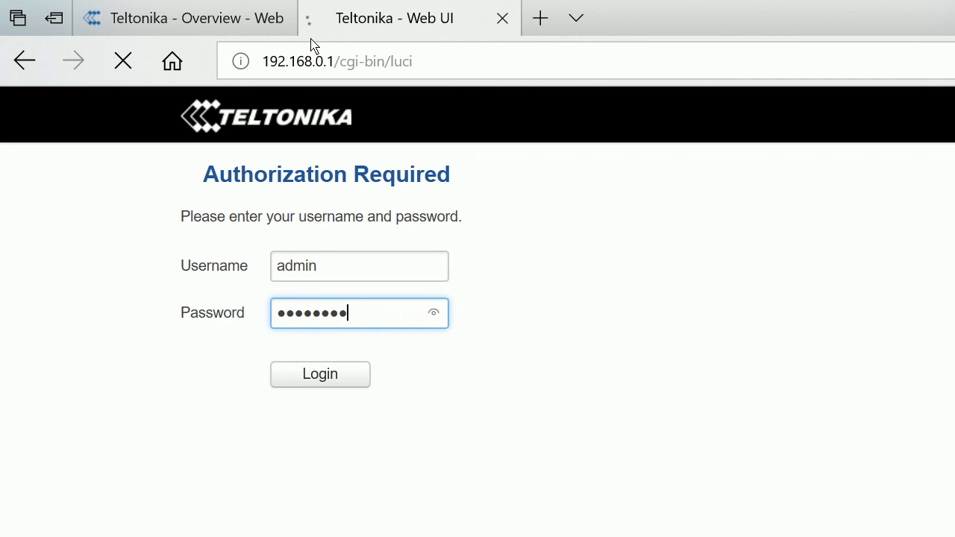